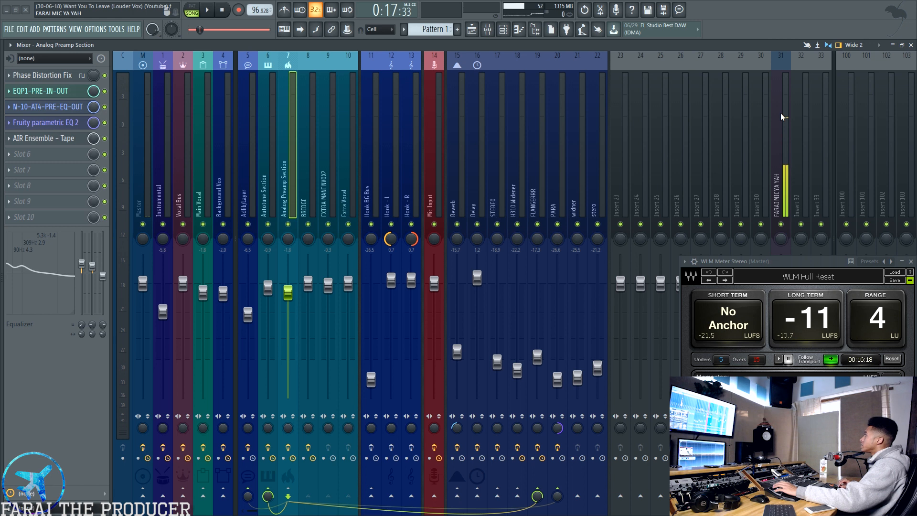
Move the FARAI MIC YA YAH mixer track from insert 31 to a slot beyond insert 33.
{"action": "left_click", "coordinate": [781, 117]}
{"action": "key", "text": "alt+Right"}
{"action": "key", "text": "alt+Right"}
{"action": "key", "text": "alt+Right"}
{"action": "key", "text": "alt+Right"}
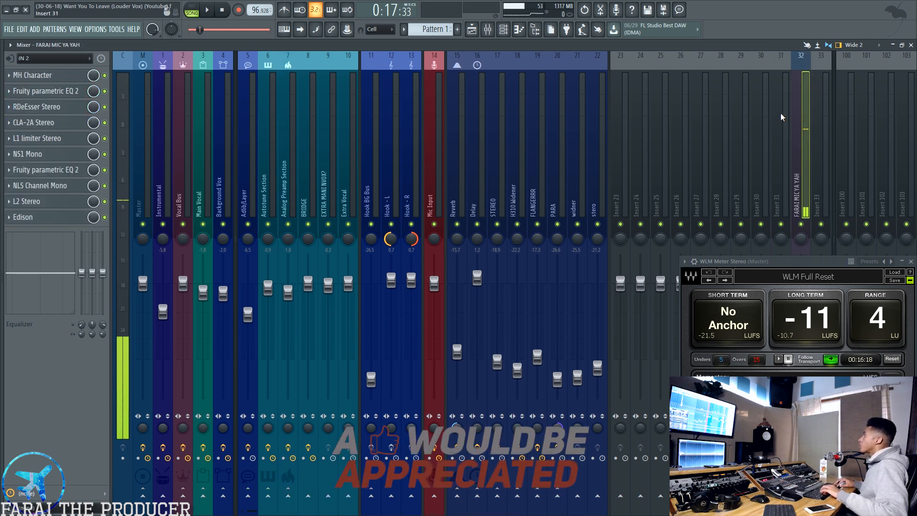
{"action": "scroll", "coordinate": [779, 122], "scroll_direction": "up", "scroll_amount": 1}
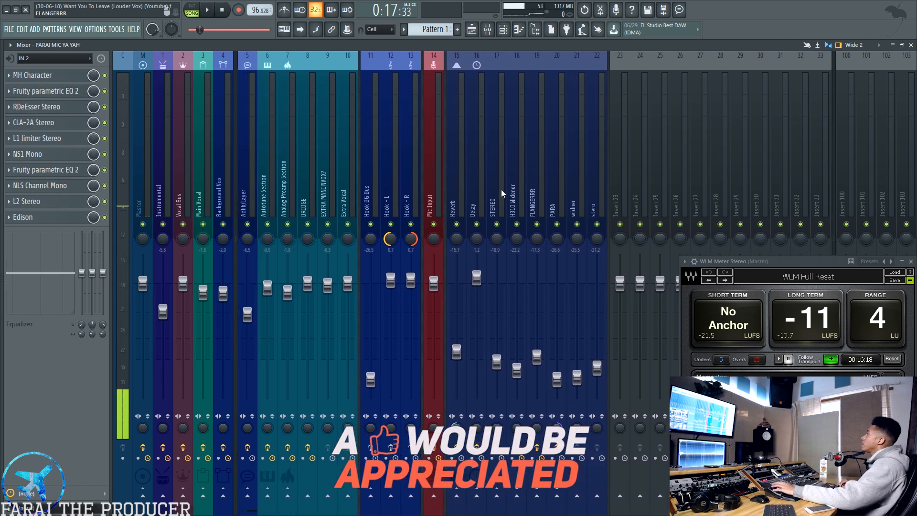
Select the Analog Preamp Section mixer track and look over the song's clips in the playlist before returning to the mixer.
{"action": "left_click", "coordinate": [294, 147]}
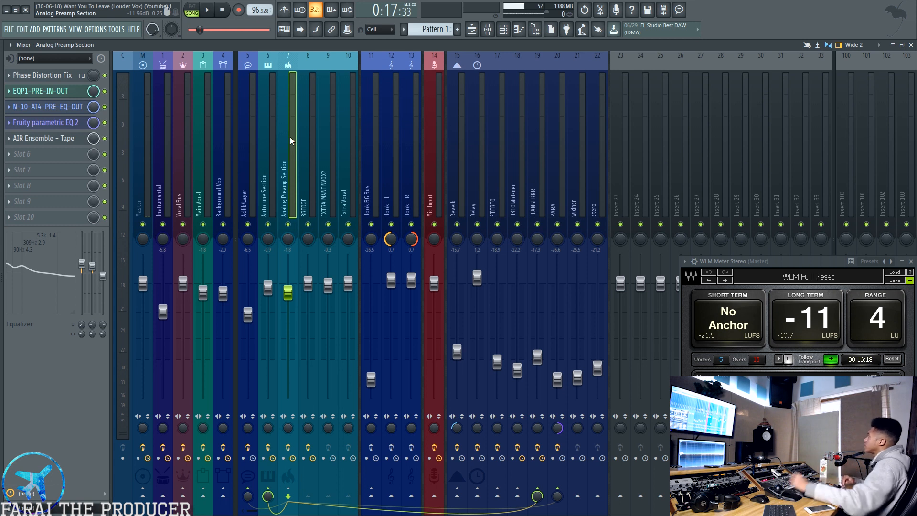
{"action": "left_click", "coordinate": [472, 30]}
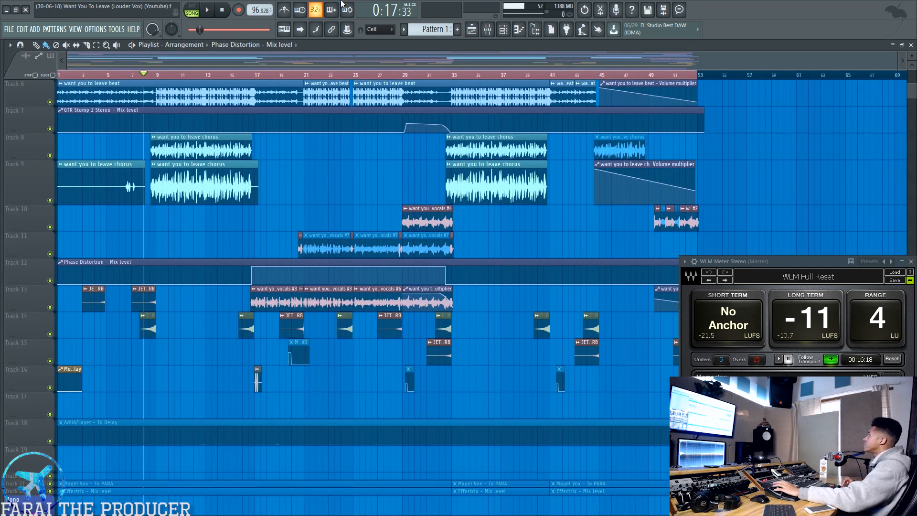
{"action": "scroll", "coordinate": [295, 75], "scroll_direction": "up", "scroll_amount": 1}
{"action": "left_click_drag", "start_coordinate": [246, 67], "coordinate": [209, 66]}
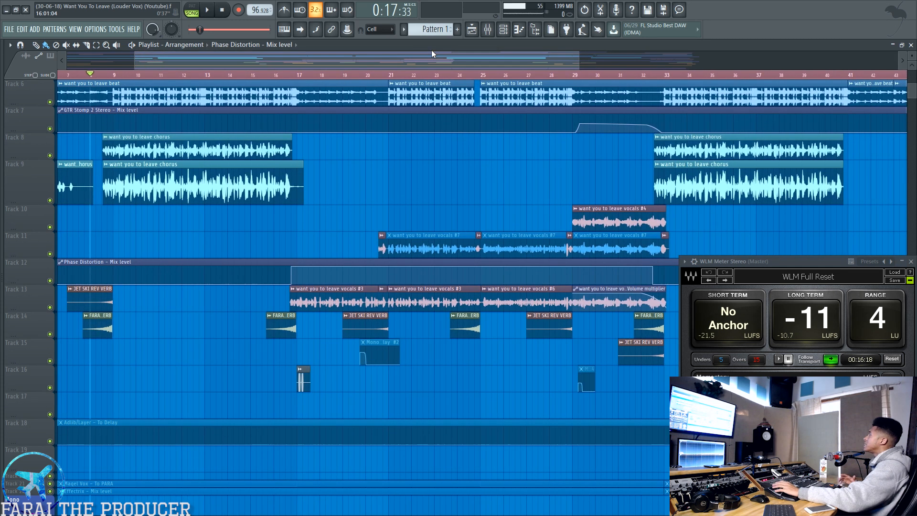
{"action": "left_click", "coordinate": [487, 29]}
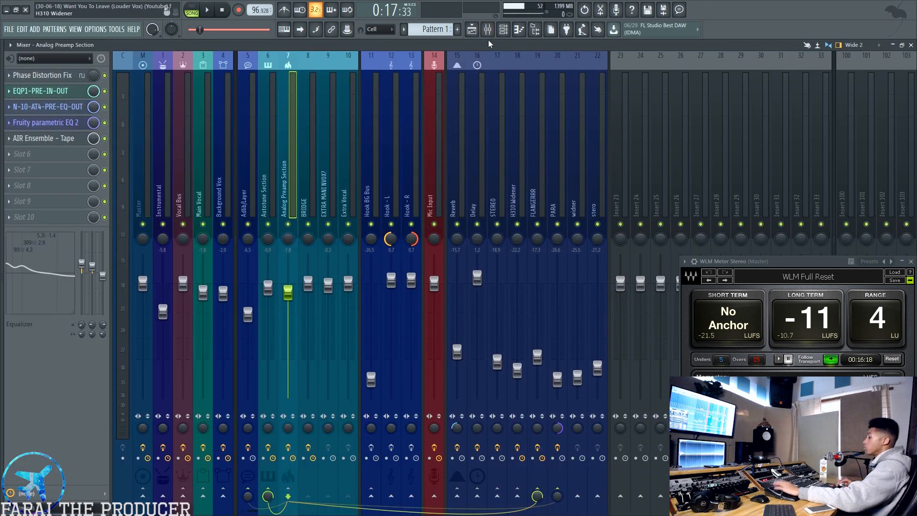
Play the song and check the playback position in the playlist, ending on the mixer.
{"action": "key", "text": "space"}
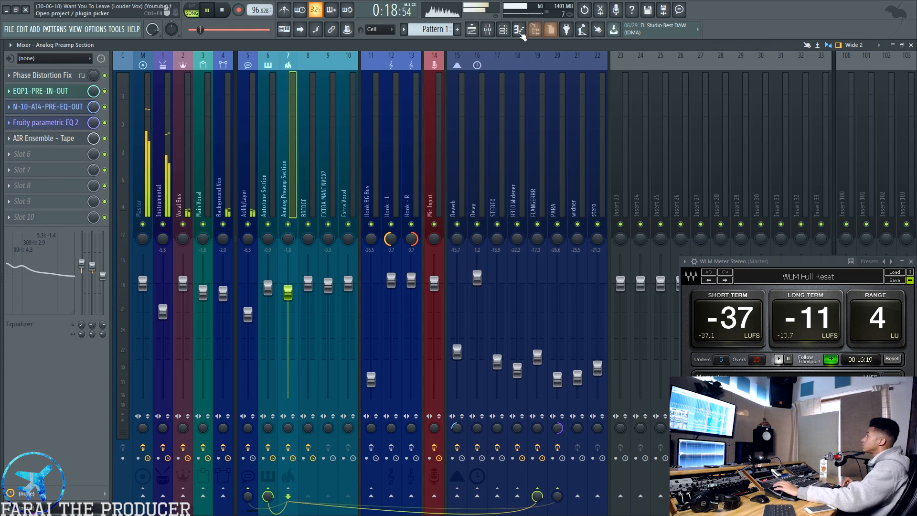
{"action": "left_click", "coordinate": [472, 29]}
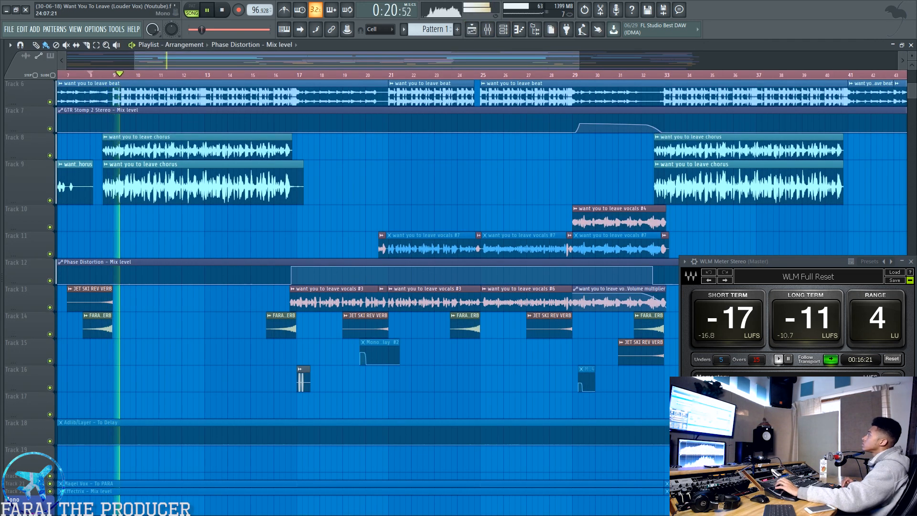
{"action": "key", "text": "F9"}
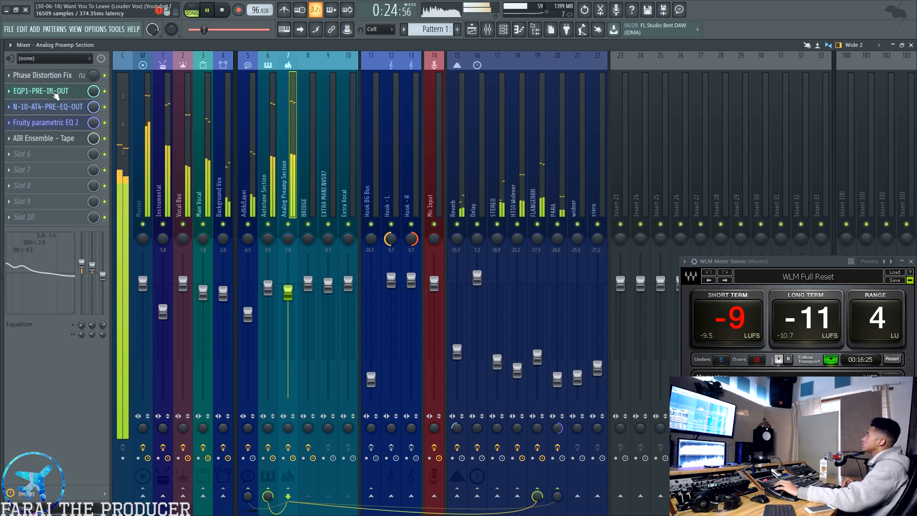
Open the EQP1-PRE-IN-OUT and N-10-AT4-PRE-EQ-OUT effects, place their windows one above the other, and stop playback.
{"action": "left_click", "coordinate": [40, 91]}
{"action": "left_click_drag", "start_coordinate": [393, 166], "coordinate": [342, 309]}
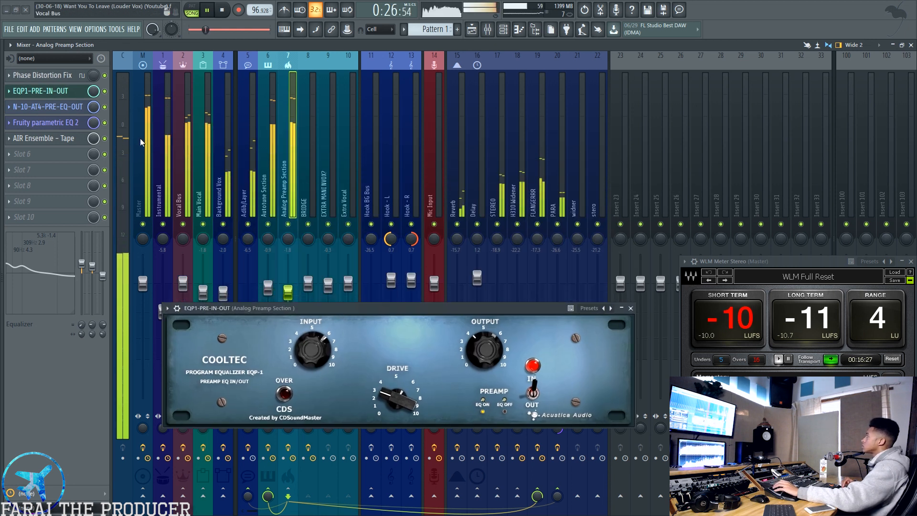
{"action": "left_click", "coordinate": [47, 106]}
{"action": "left_click_drag", "start_coordinate": [411, 292], "coordinate": [357, 199]}
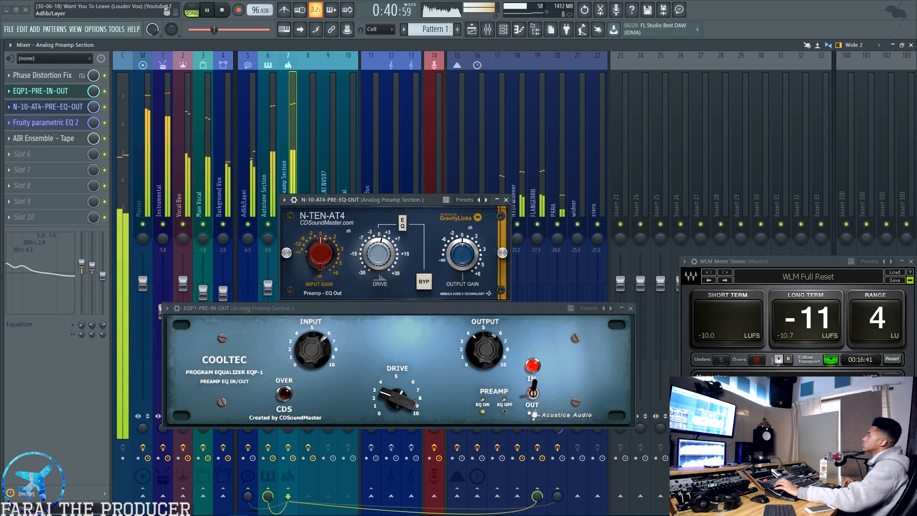
{"action": "key", "text": "space"}
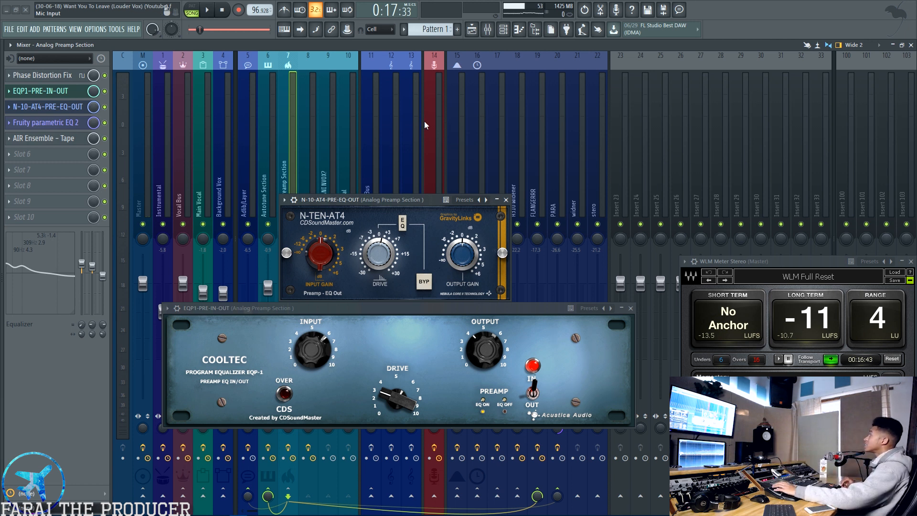
Open the Phase Distortion Fix effect to examine its EQ curve, and close it again.
{"action": "left_click", "coordinate": [55, 77]}
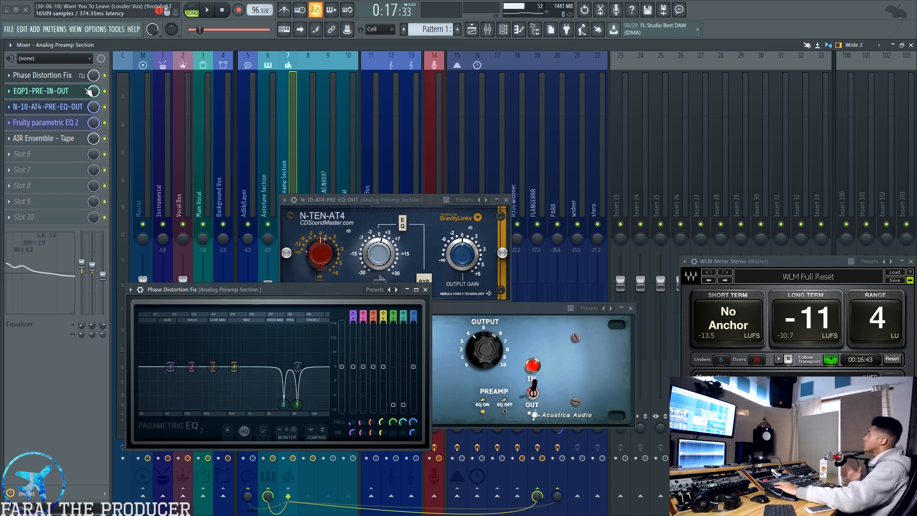
{"action": "left_click", "coordinate": [56, 78]}
{"action": "left_click", "coordinate": [56, 78]}
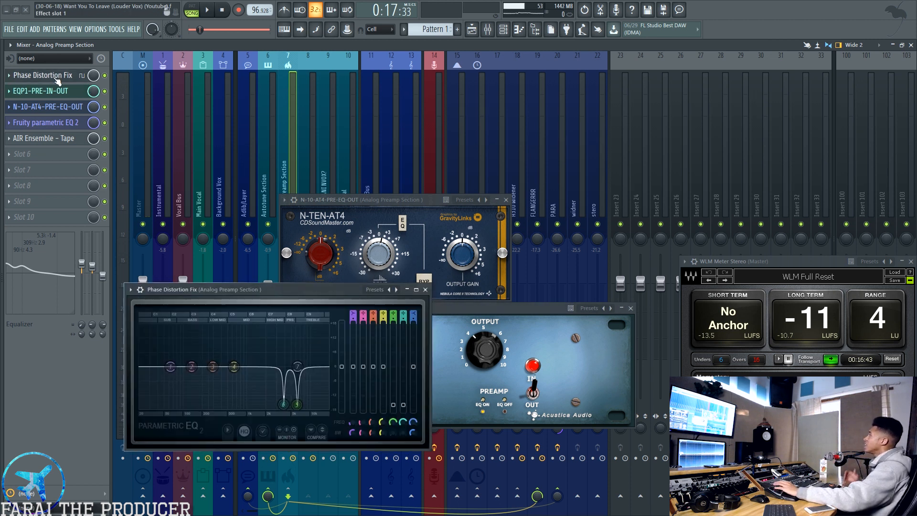
{"action": "left_click", "coordinate": [56, 79]}
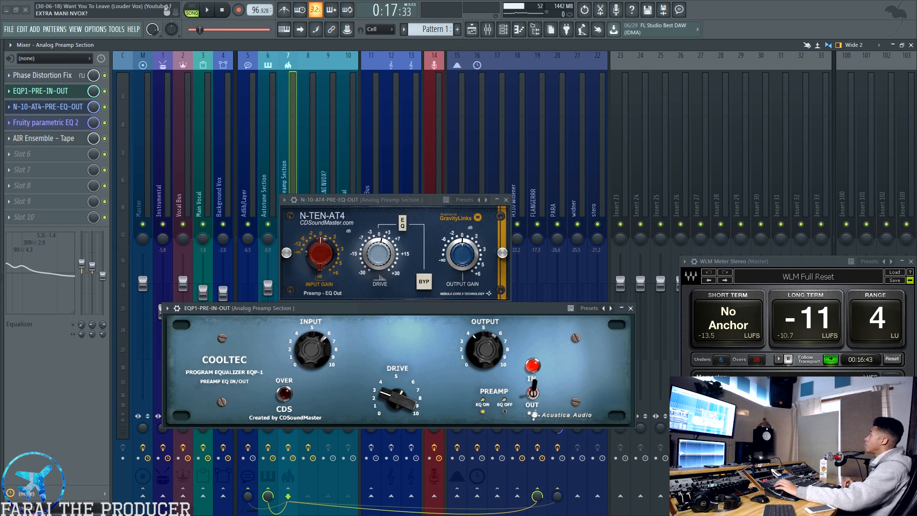
Rearrange the two preamp windows so N-10-AT4-PRE-EQ-OUT sits directly above EQP1-PRE-IN-OUT without overlapping.
{"action": "left_click", "coordinate": [352, 198]}
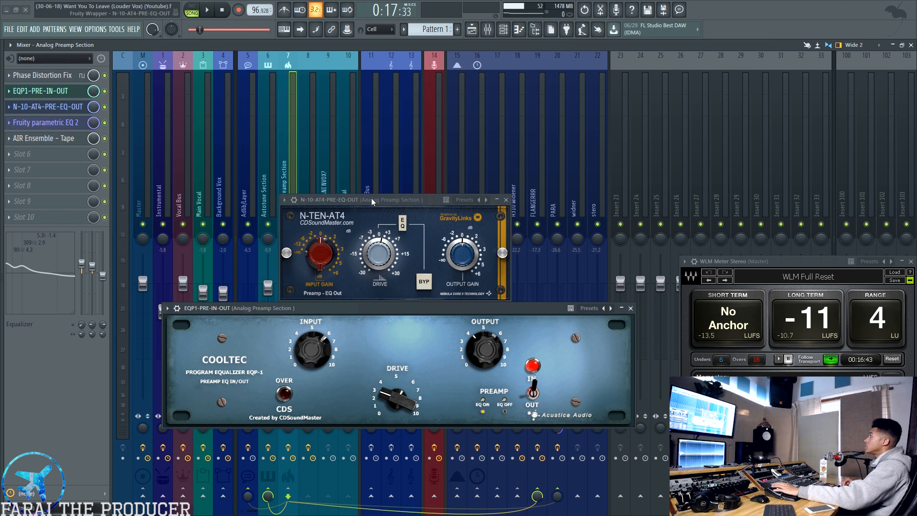
{"action": "left_click_drag", "start_coordinate": [372, 200], "coordinate": [352, 424]}
{"action": "left_click_drag", "start_coordinate": [353, 309], "coordinate": [358, 236]}
{"action": "left_click_drag", "start_coordinate": [347, 423], "coordinate": [386, 363]}
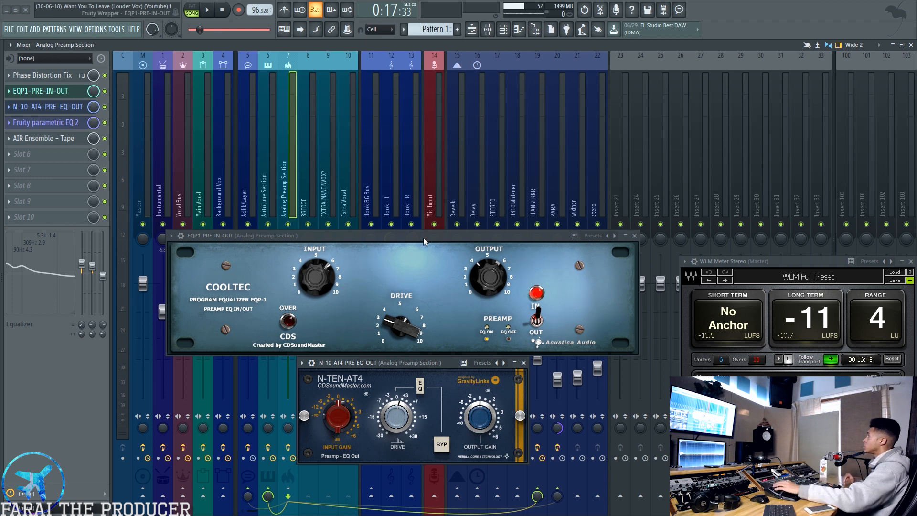
{"action": "left_click_drag", "start_coordinate": [403, 366], "coordinate": [391, 131]}
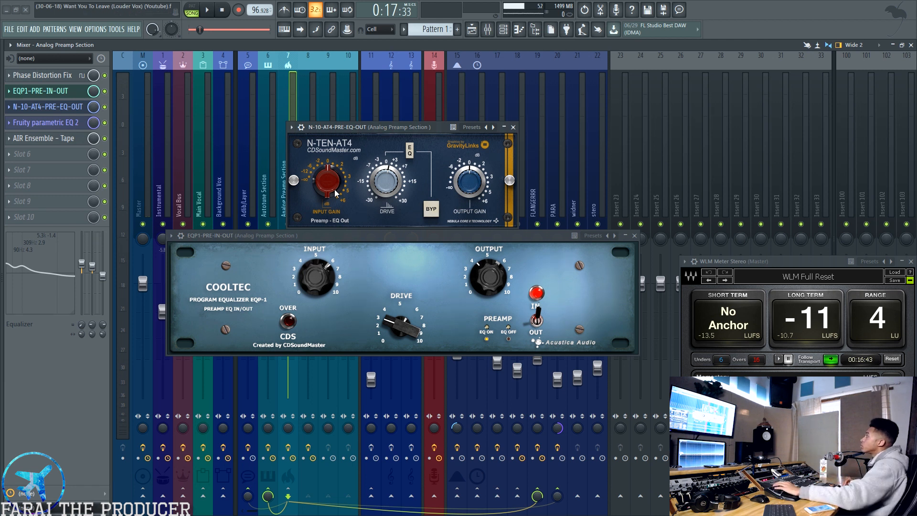
{"action": "left_click_drag", "start_coordinate": [368, 126], "coordinate": [363, 127]}
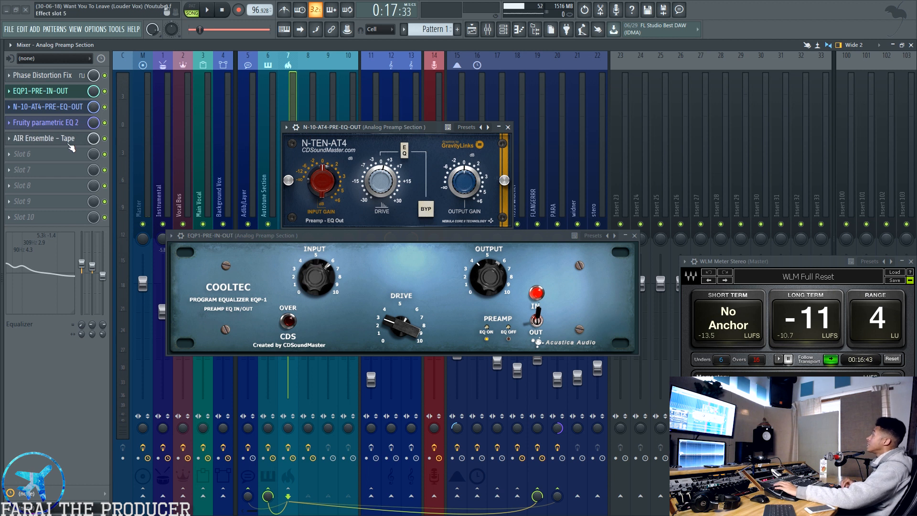
Open Fruity parametric EQ 2, enlarge it to examine its EQ bands, restore its size and close it.
{"action": "left_click", "coordinate": [64, 126]}
{"action": "left_click_drag", "start_coordinate": [350, 124], "coordinate": [475, 250]}
{"action": "left_click_drag", "start_coordinate": [387, 128], "coordinate": [387, 128]}
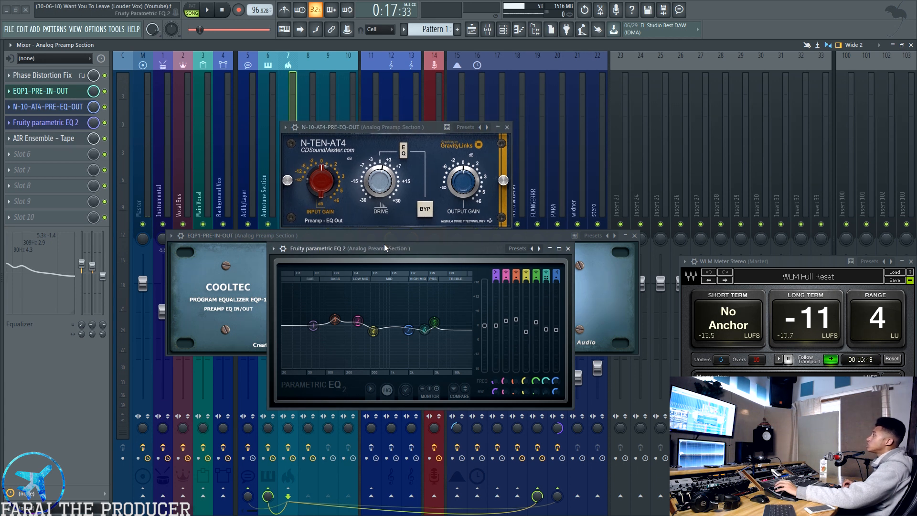
{"action": "left_click_drag", "start_coordinate": [385, 243], "coordinate": [381, 197]}
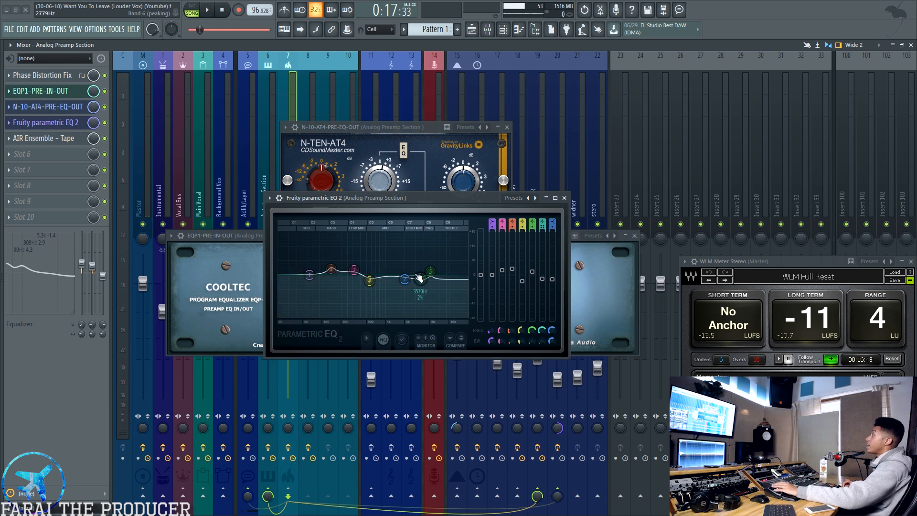
{"action": "left_click", "coordinate": [554, 198]}
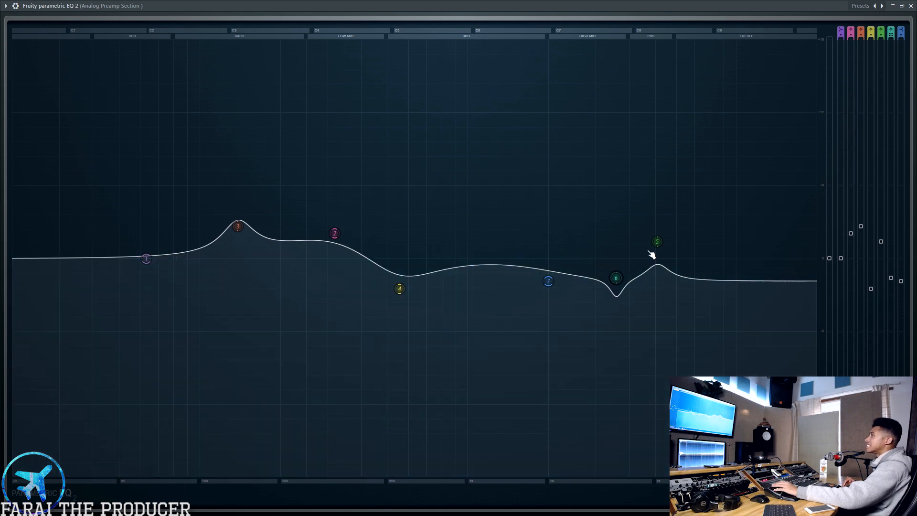
{"action": "left_click", "coordinate": [901, 5]}
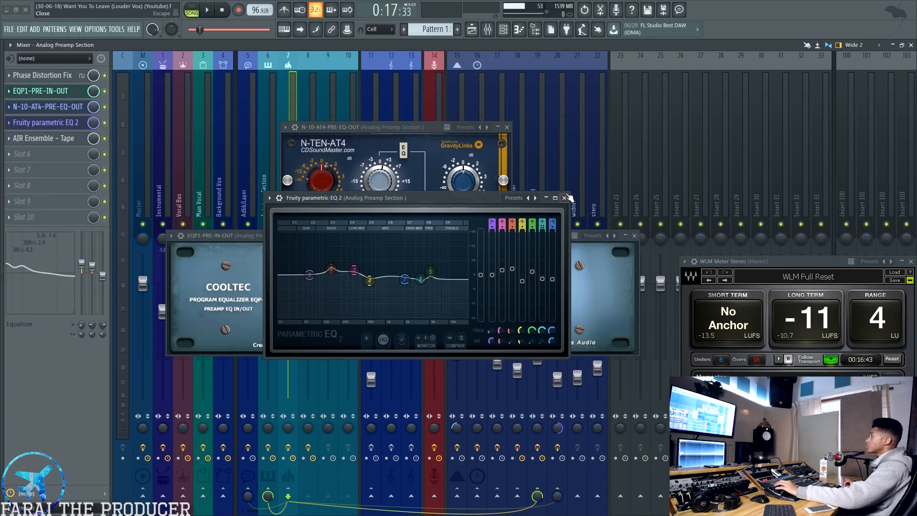
{"action": "left_click", "coordinate": [43, 123]}
Open AIR Ensemble - Tape, move its window over the preamps to examine its modulation, stereo width and mix settings, and close it.
{"action": "left_click", "coordinate": [32, 138]}
{"action": "left_click_drag", "start_coordinate": [340, 180], "coordinate": [397, 177]}
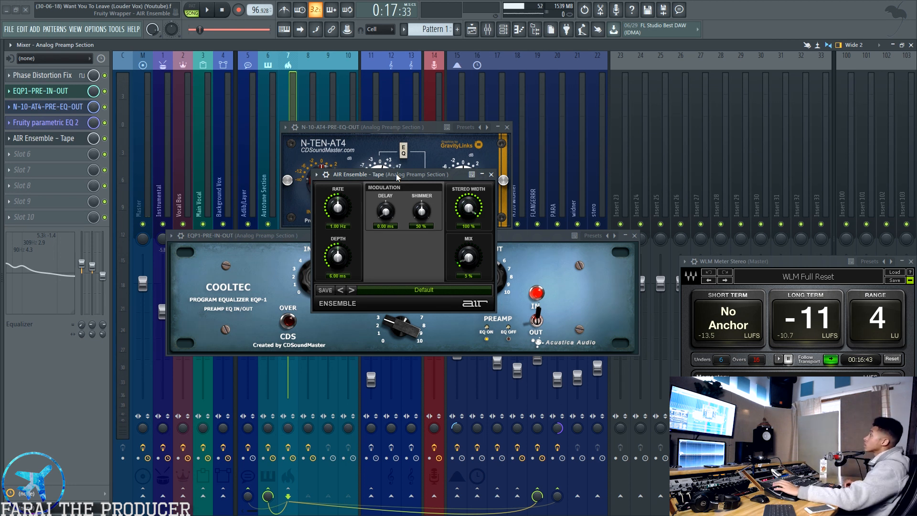
{"action": "left_click_drag", "start_coordinate": [396, 173], "coordinate": [372, 145]}
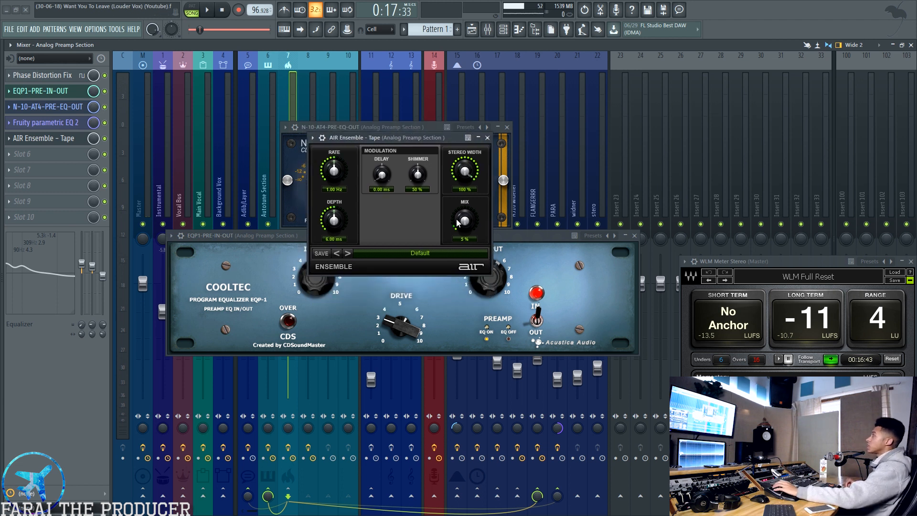
{"action": "left_click_drag", "start_coordinate": [387, 138], "coordinate": [379, 151]}
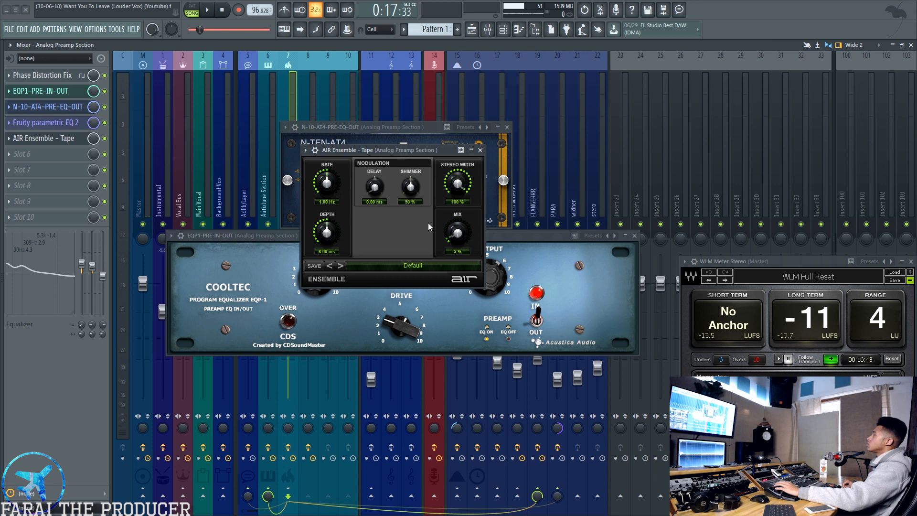
{"action": "left_click_drag", "start_coordinate": [364, 149], "coordinate": [360, 153]}
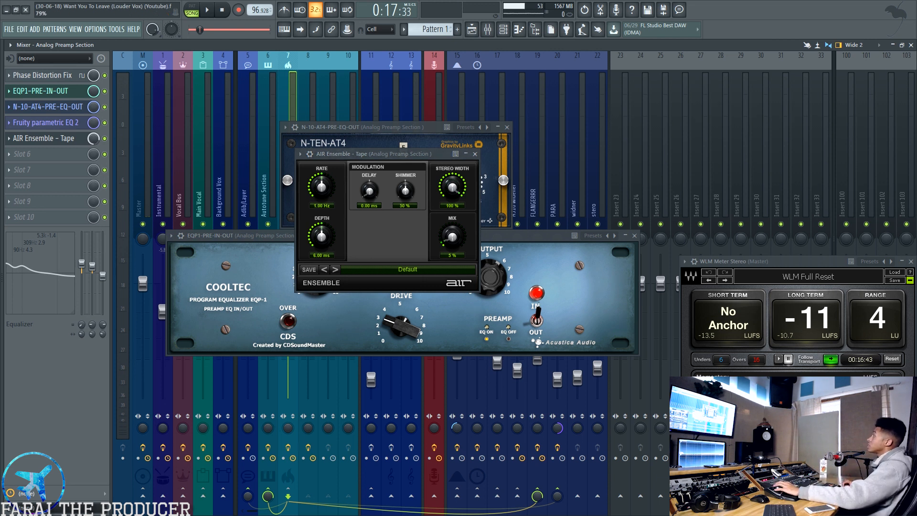
{"action": "left_click", "coordinate": [475, 153]}
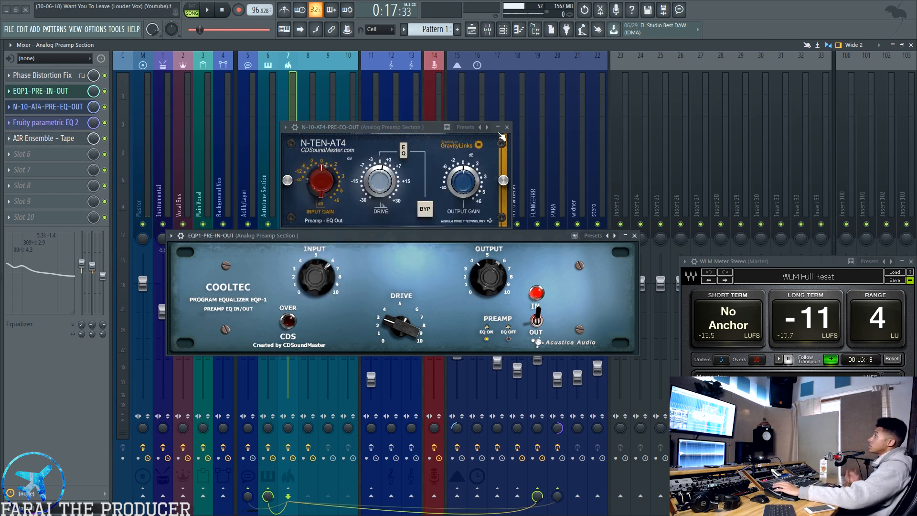